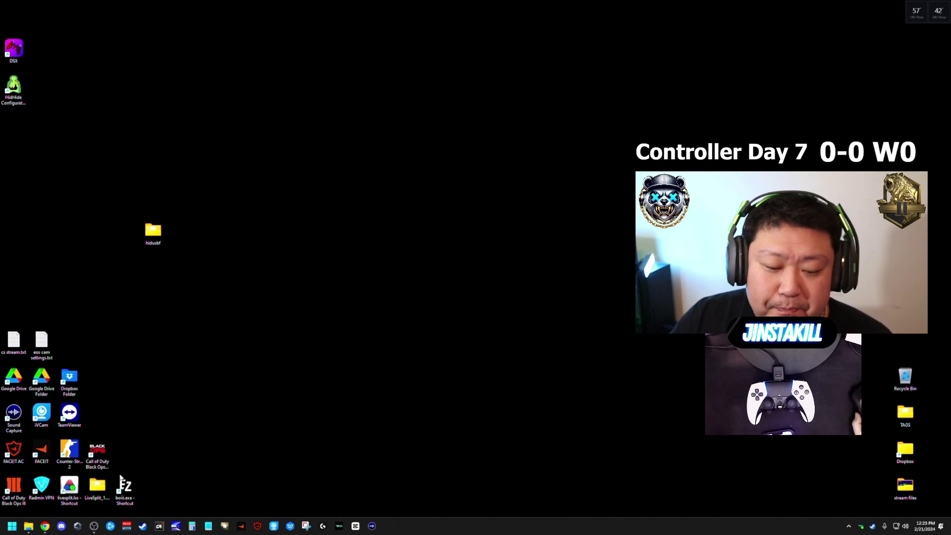
Bring Chrome forward and open the 344 KB hidusbf.zip file page in the hidusbf repository
left_click(45, 528)
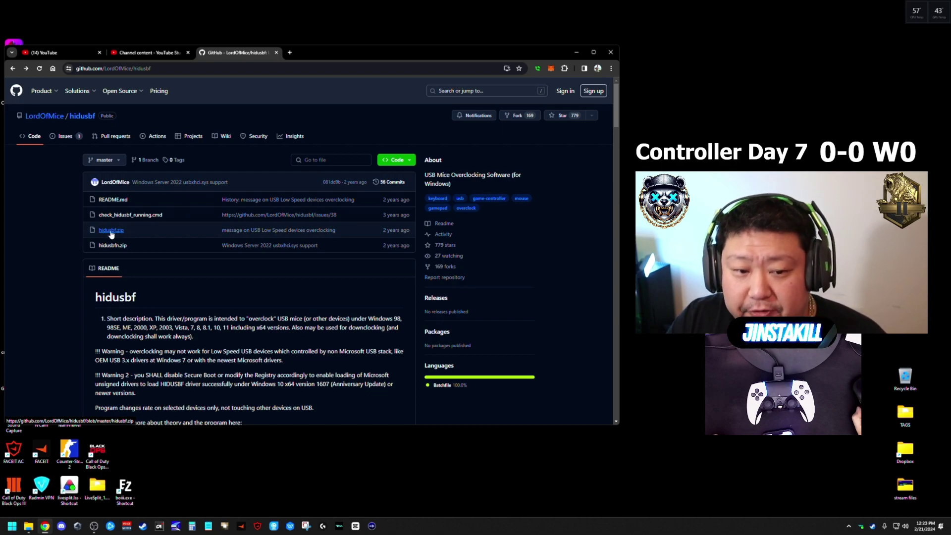
left_click(111, 232)
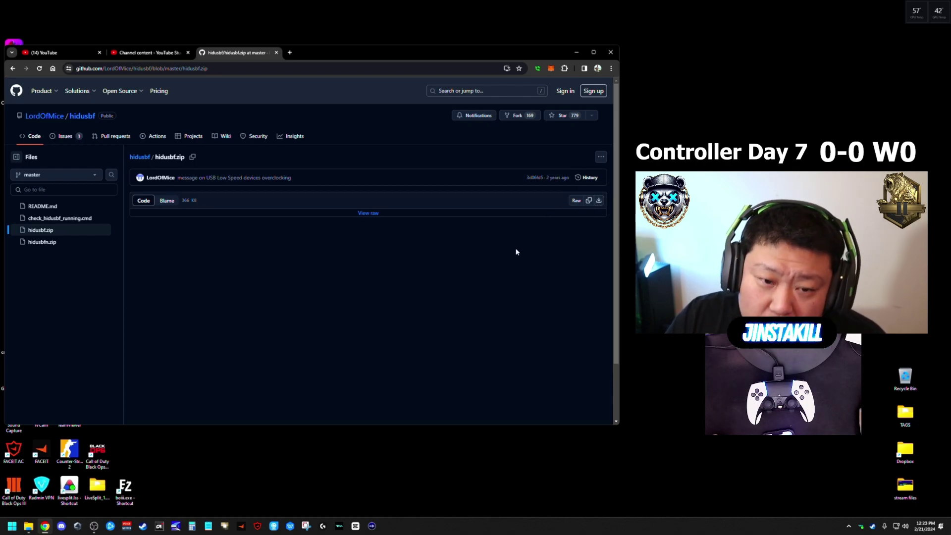
Close Chrome and run Setup.exe from the desktop hidusbf\DRIVER folder
left_click(611, 54)
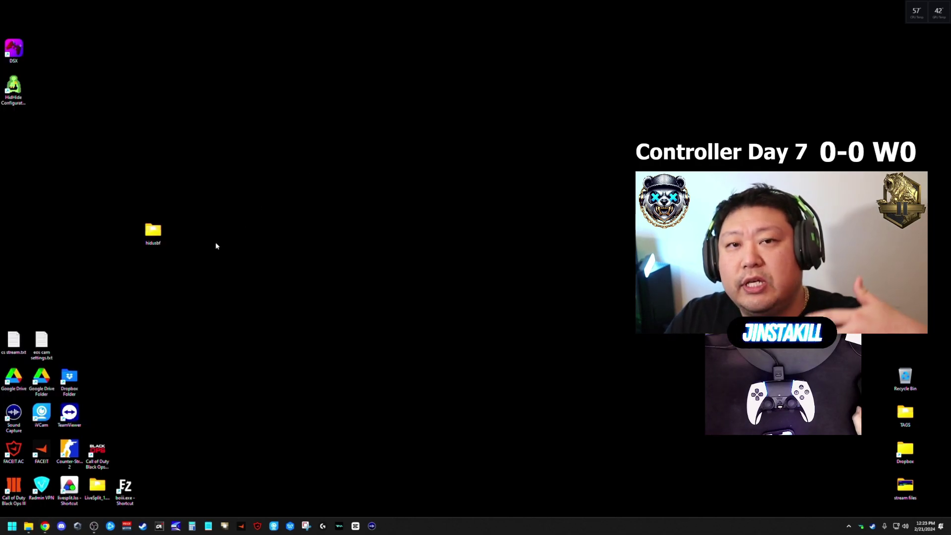
left_click(156, 233)
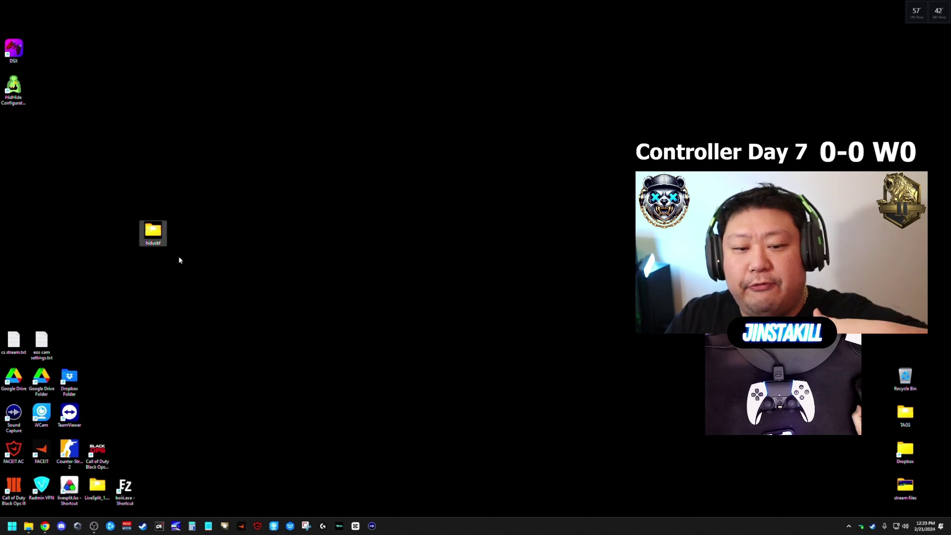
double_click(154, 231)
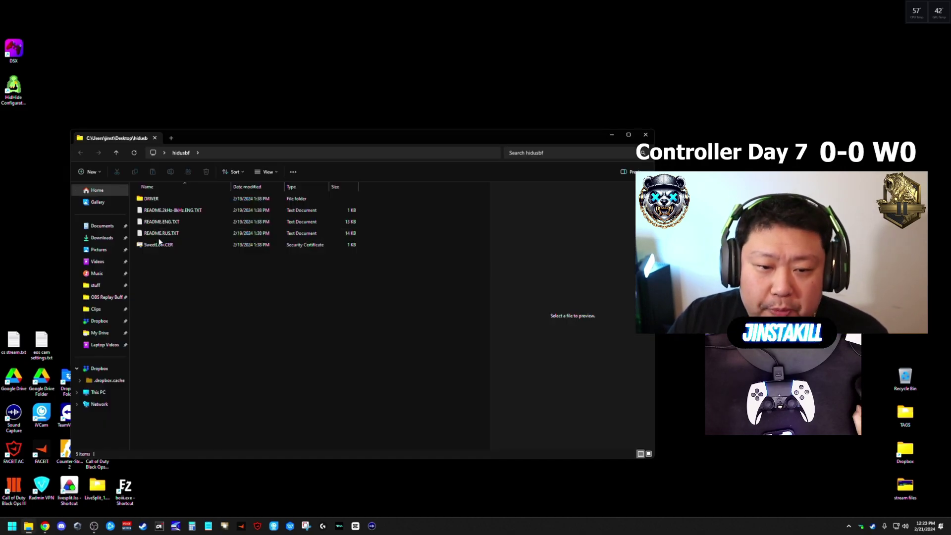
double_click(151, 199)
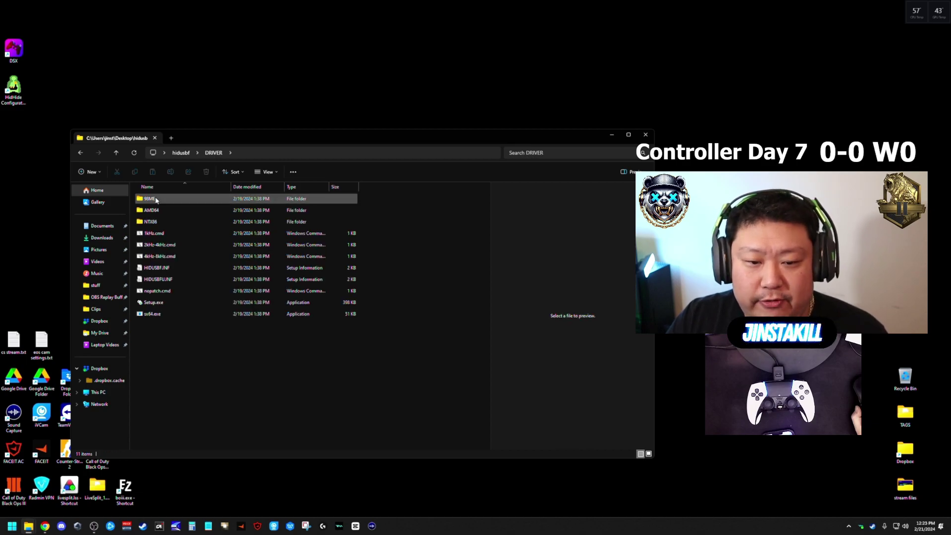
double_click(162, 303)
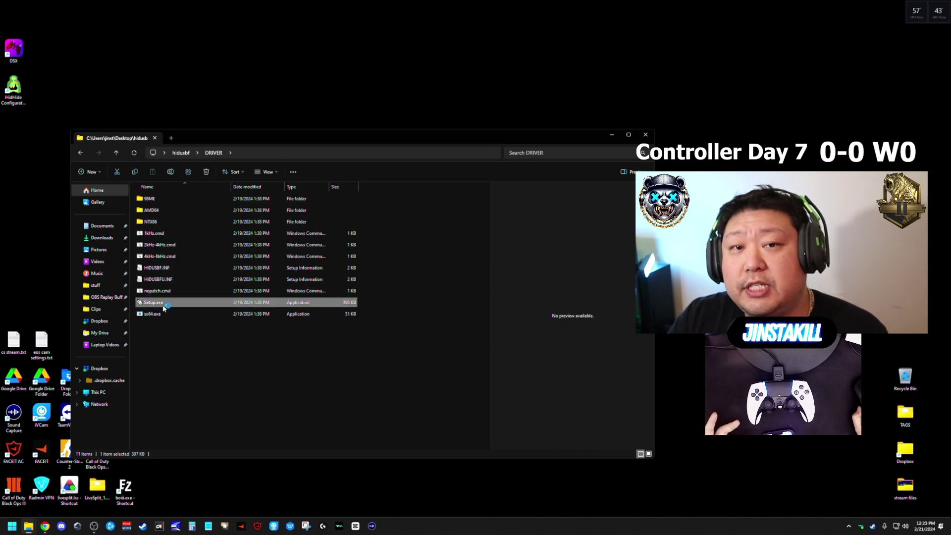
Grant admin rights, list All device types, and select the DualSense Edge USB Composite Device row
left_click(438, 327)
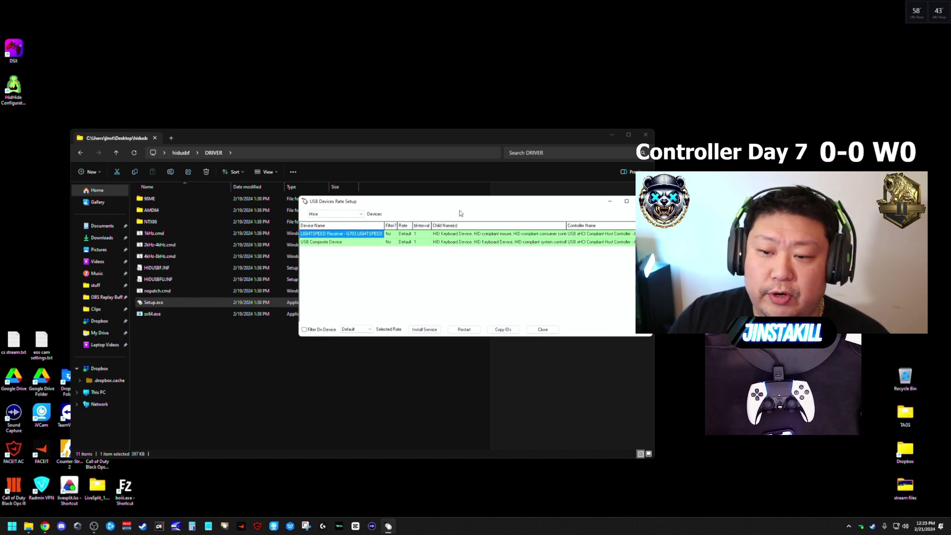
left_click_drag(463, 206, 334, 207)
left_click(209, 213)
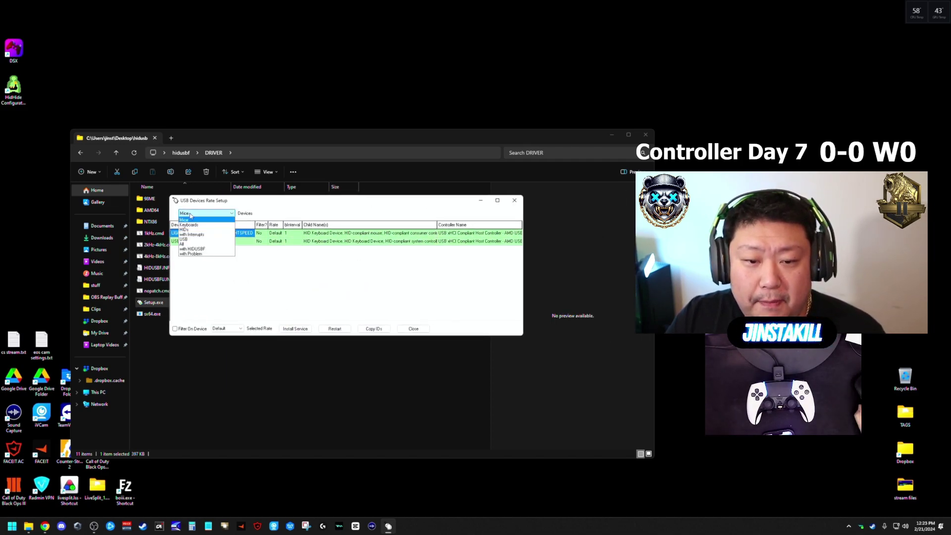
left_click(192, 244)
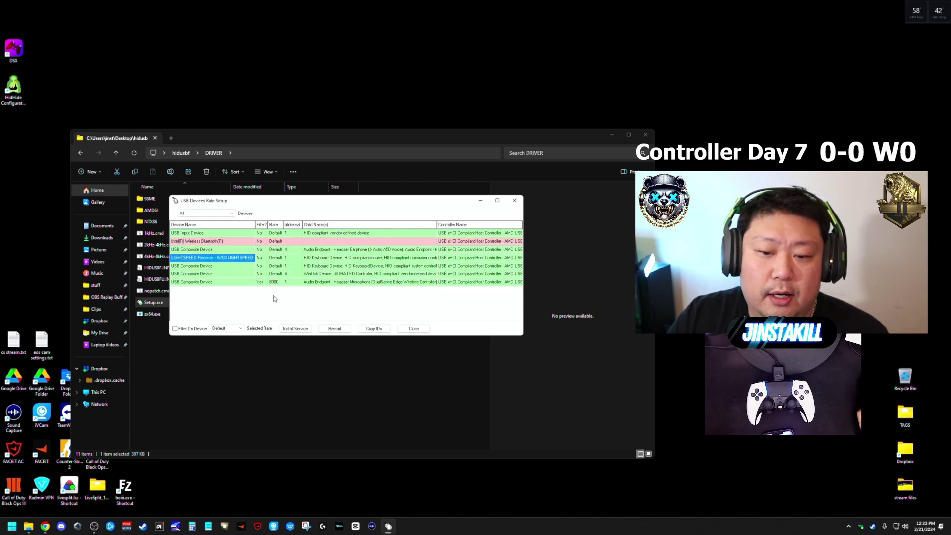
left_click(243, 282)
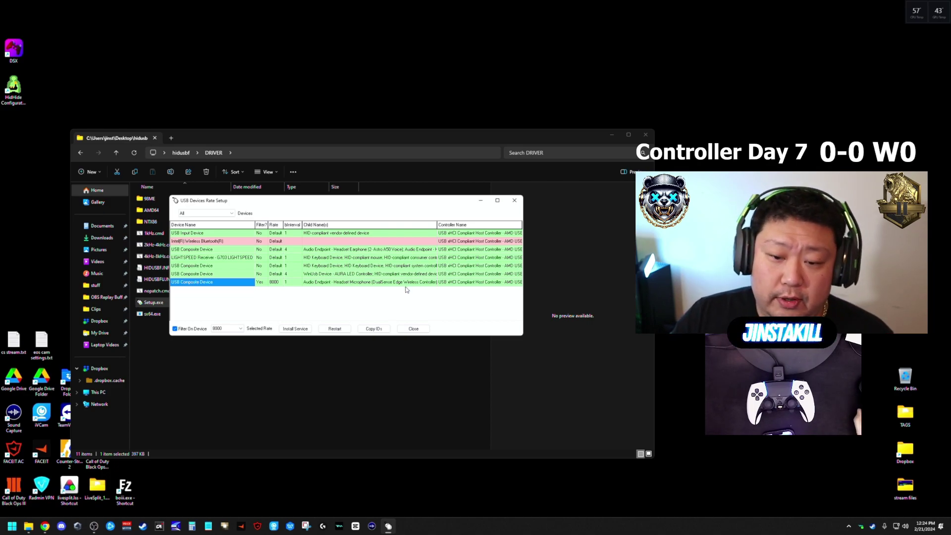
Turn off Filter On Device for the DualSense controller and set its rate to Default
left_click(260, 282)
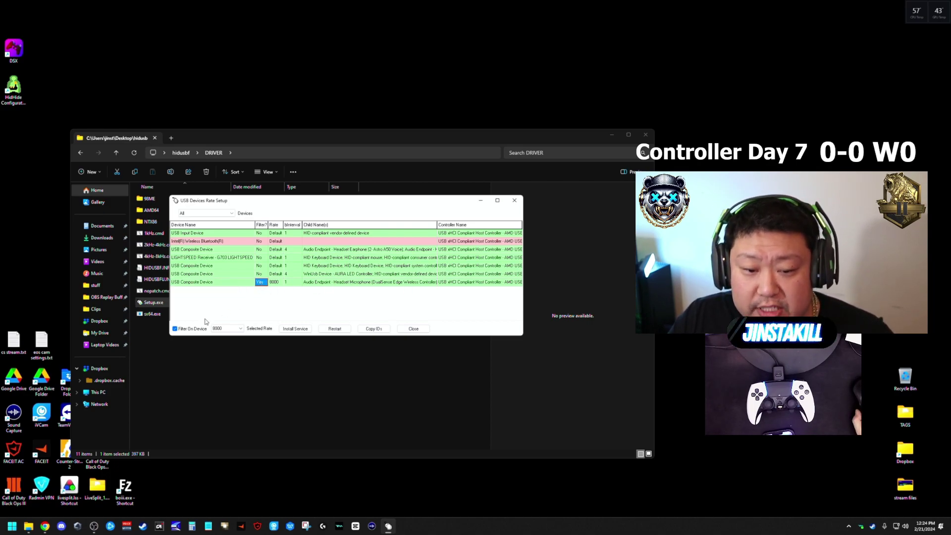
left_click(196, 330)
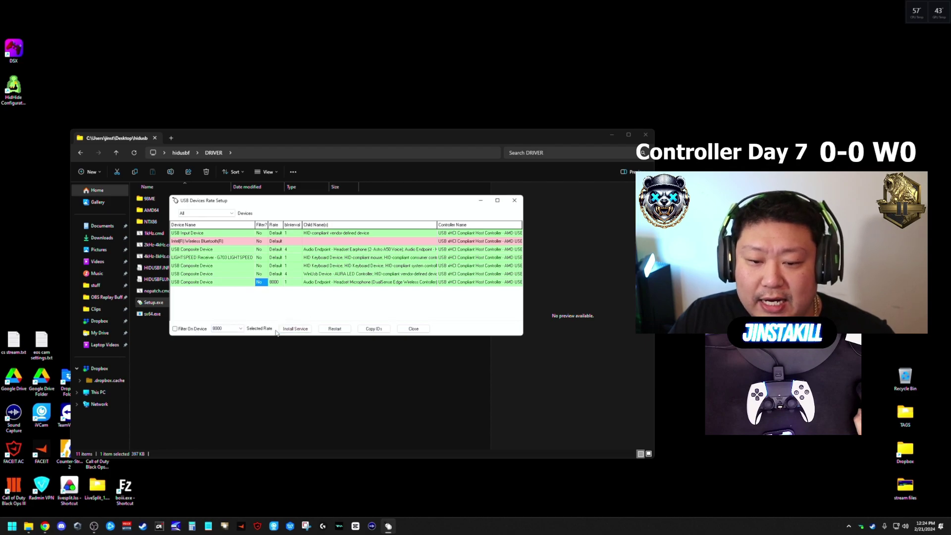
left_click(228, 328)
left_click(231, 335)
left_click(228, 329)
left_click(223, 337)
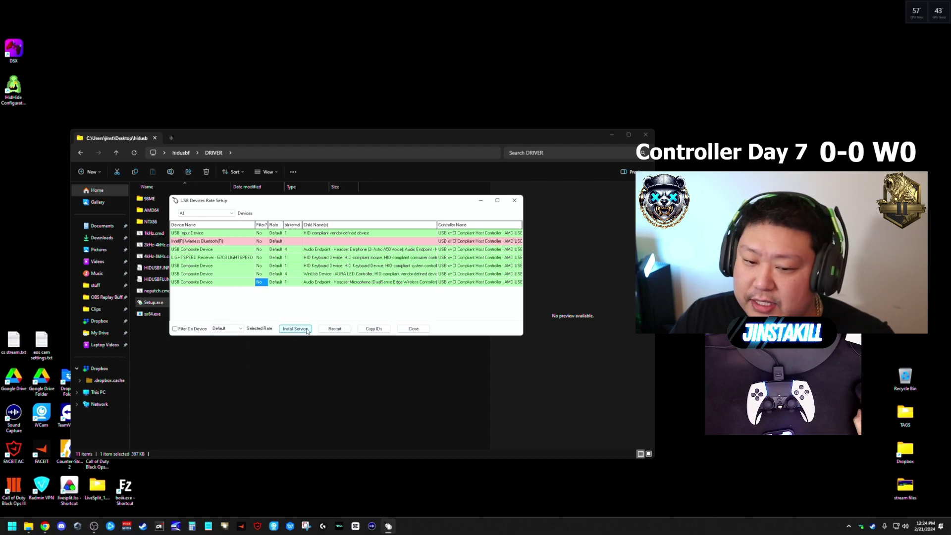
Install the service and restart the controller, checking it shows filter No, rate Default, interval 4 - 6
left_click(296, 329)
left_click(499, 273)
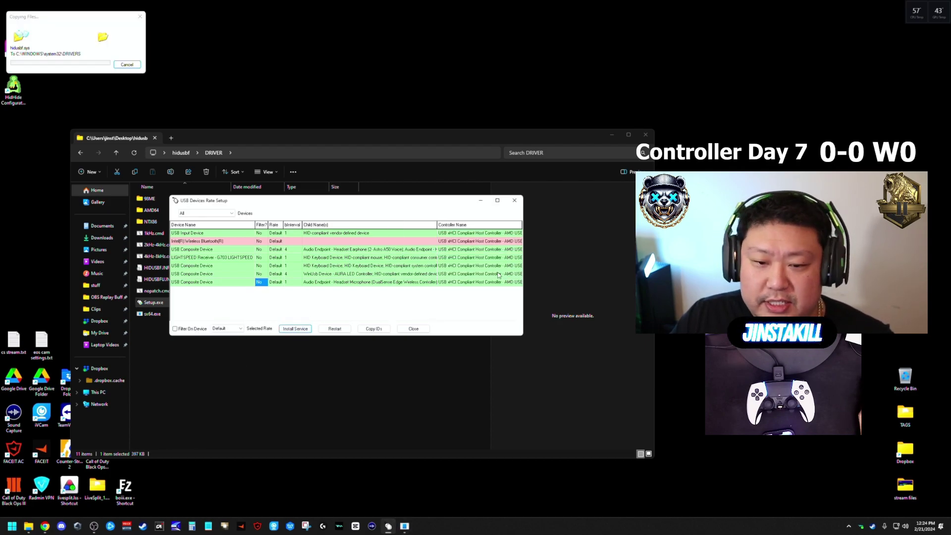
left_click(334, 329)
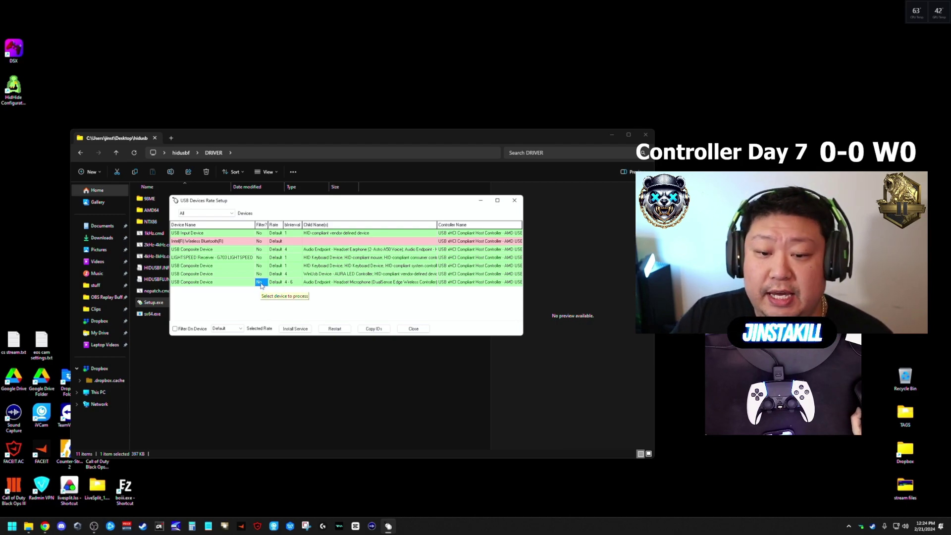
left_click(277, 283)
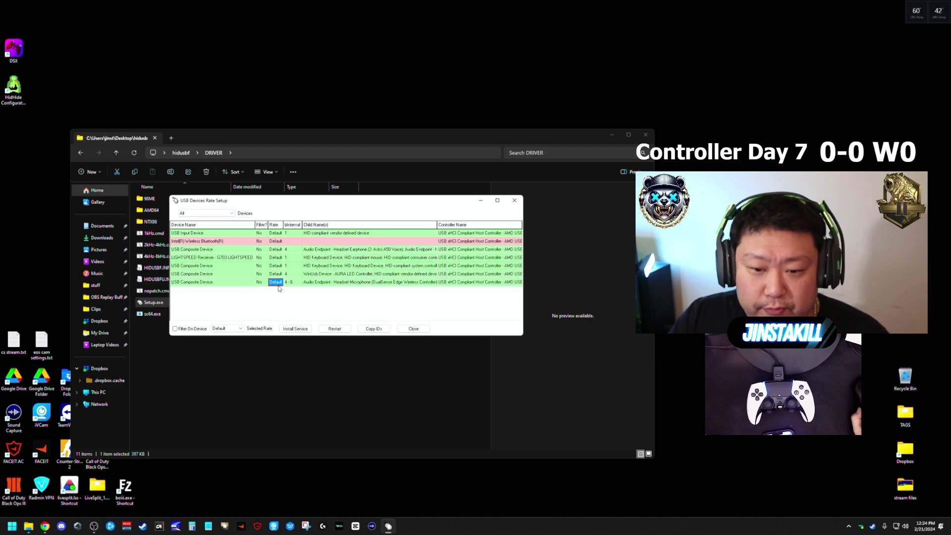
left_click(292, 283)
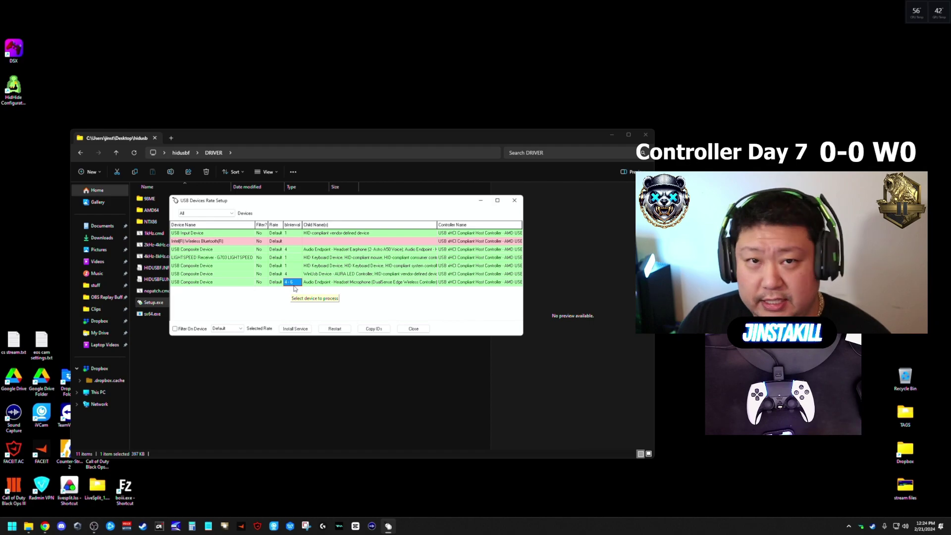
Close and relaunch the rate setup tool, listing All USB device types
left_click(413, 329)
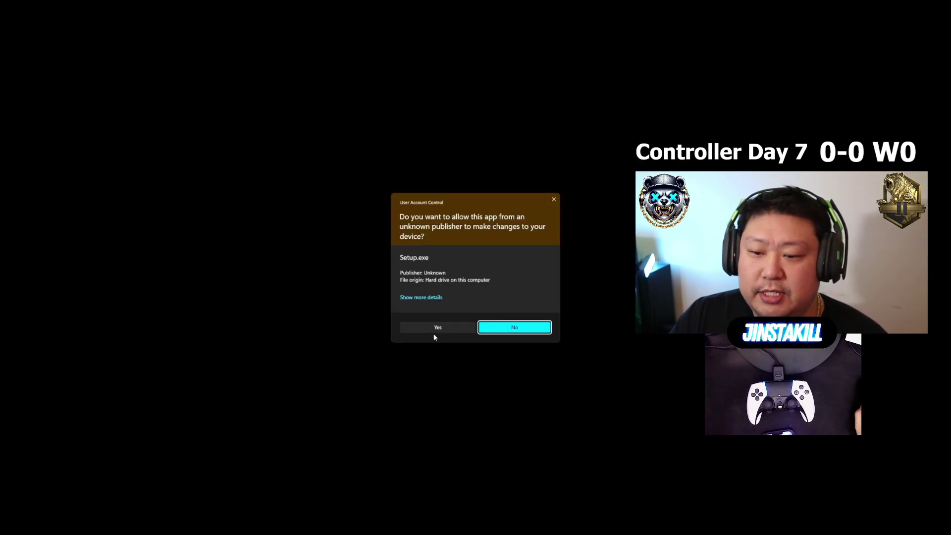
left_click(426, 328)
left_click(337, 214)
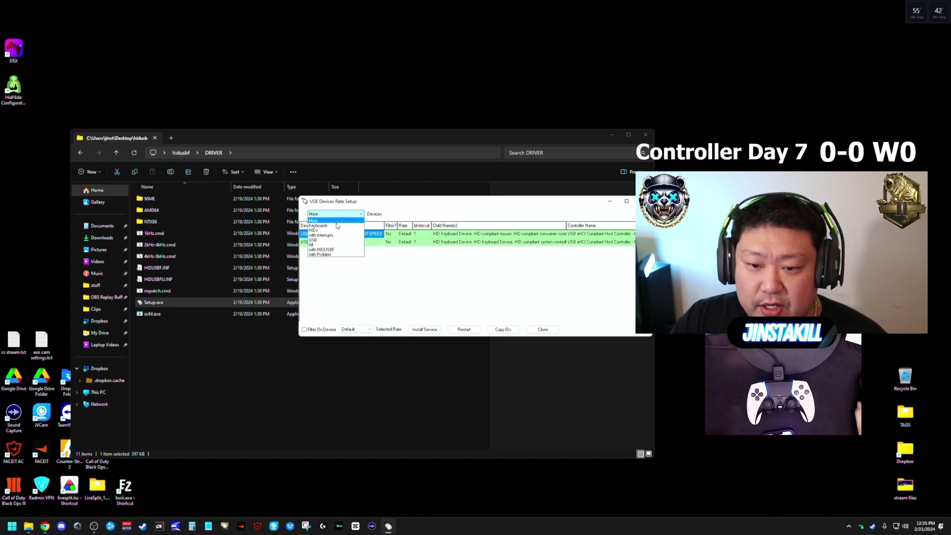
left_click(317, 244)
left_click_drag(327, 201, 170, 196)
Select the DualSense Edge controller's row and bring up the Selected Rate list
left_click(208, 277)
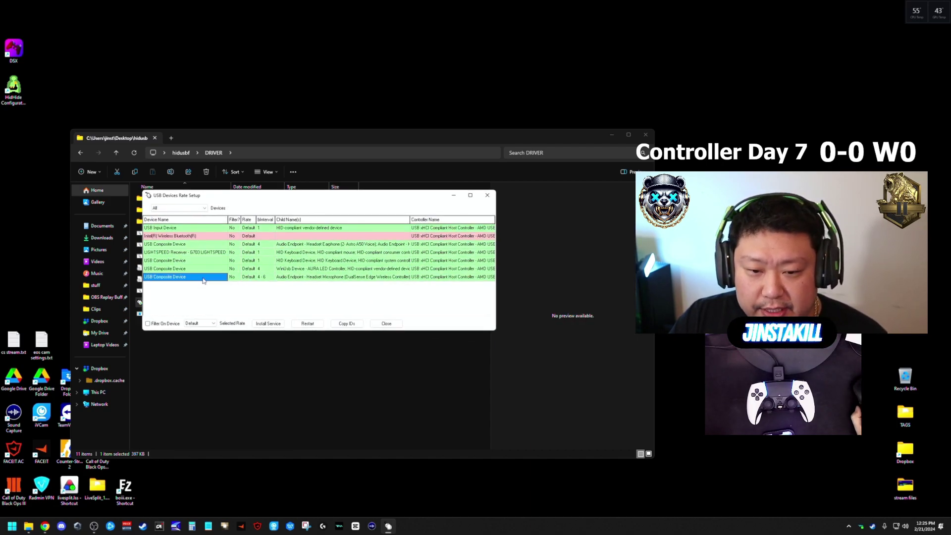
left_click(232, 277)
left_click(248, 277)
left_click(268, 277)
left_click(290, 280)
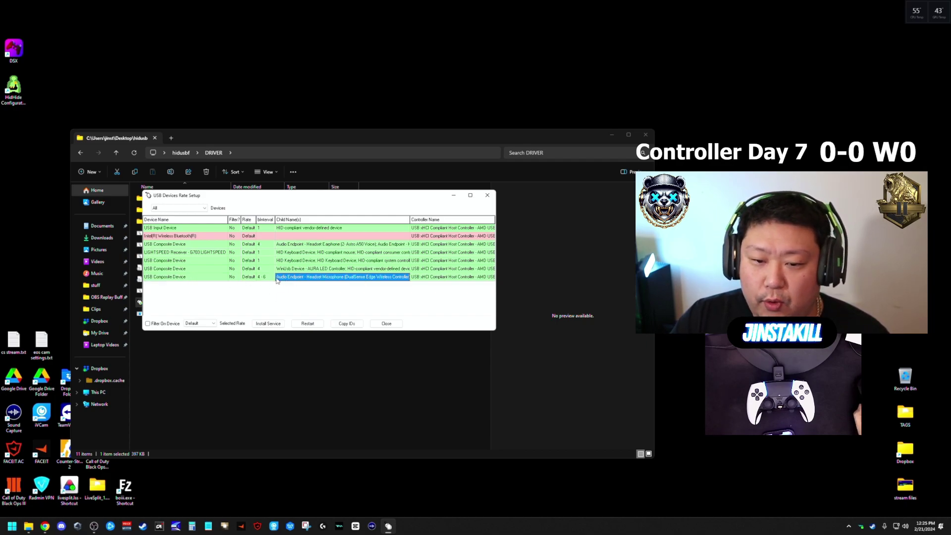
left_click(214, 278)
left_click(290, 277)
left_click(218, 277)
left_click(298, 277)
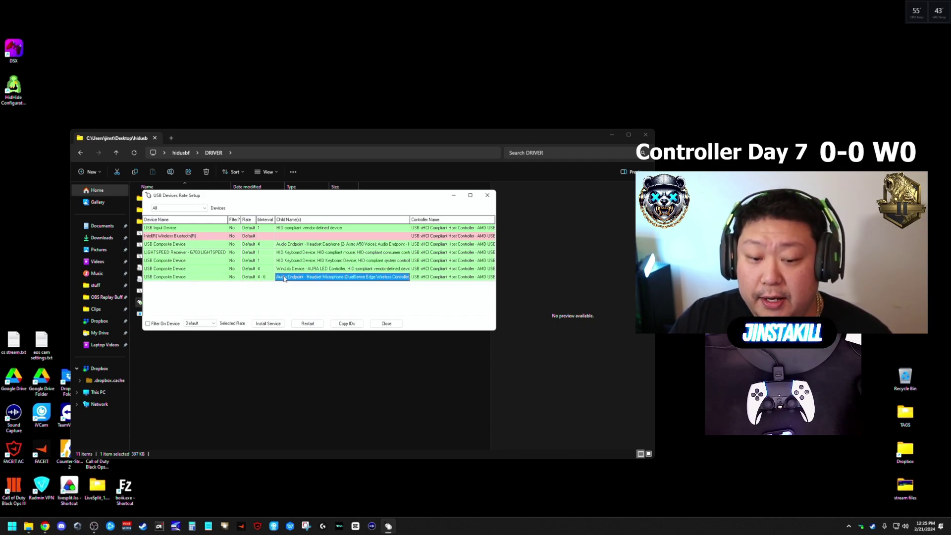
left_click(208, 325)
Set the DualSense controller's rate to 8000 and run Install Service
left_click(203, 335)
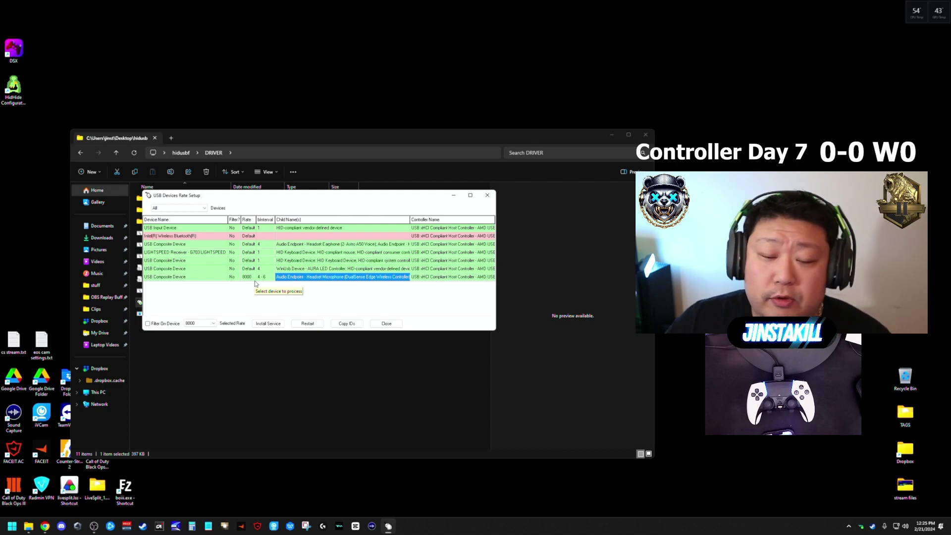
left_click(207, 325)
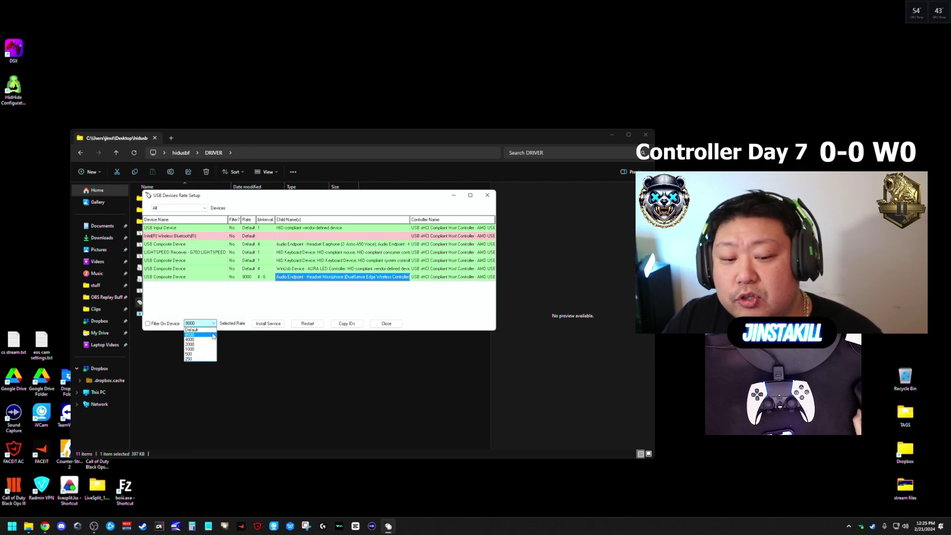
left_click(213, 335)
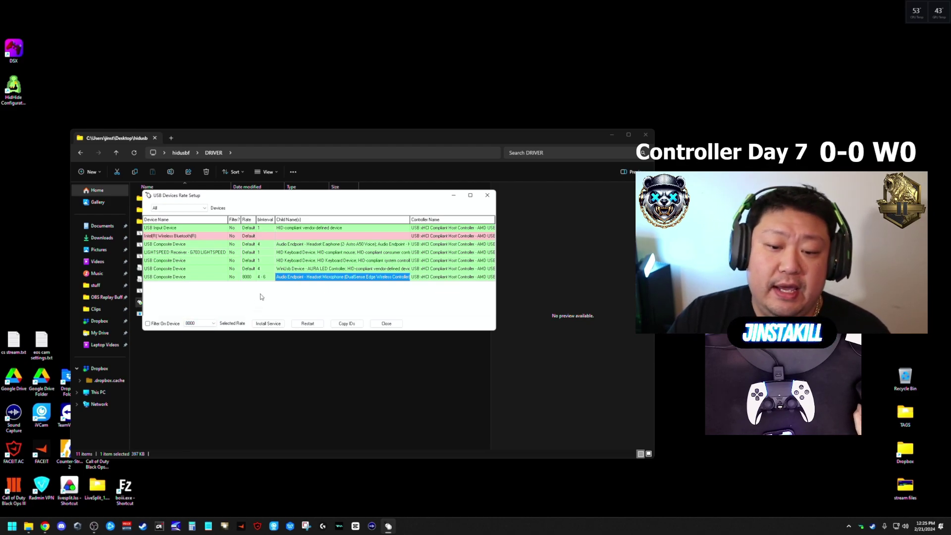
left_click(249, 278)
left_click(268, 323)
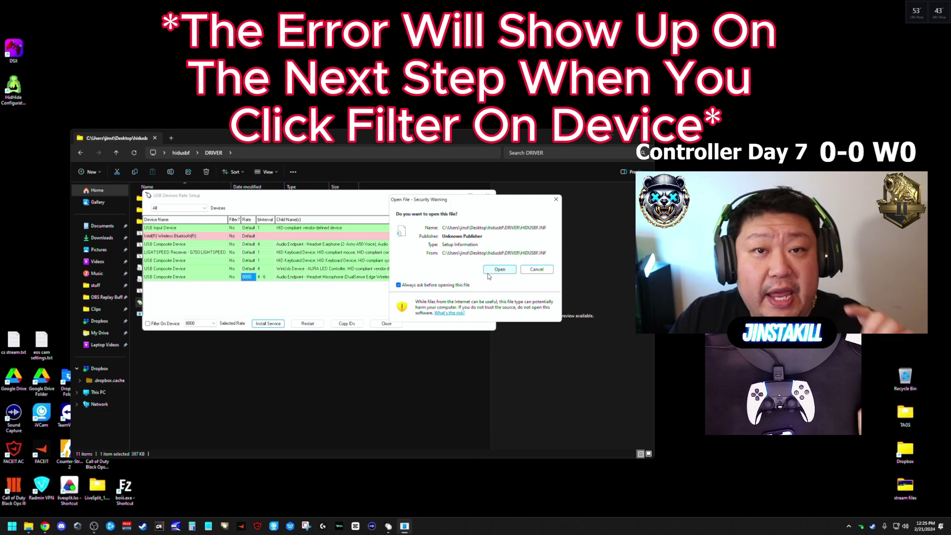
Move the HIDUSBF.INF security warning aside and approve opening the file
left_click_drag(491, 205, 344, 201)
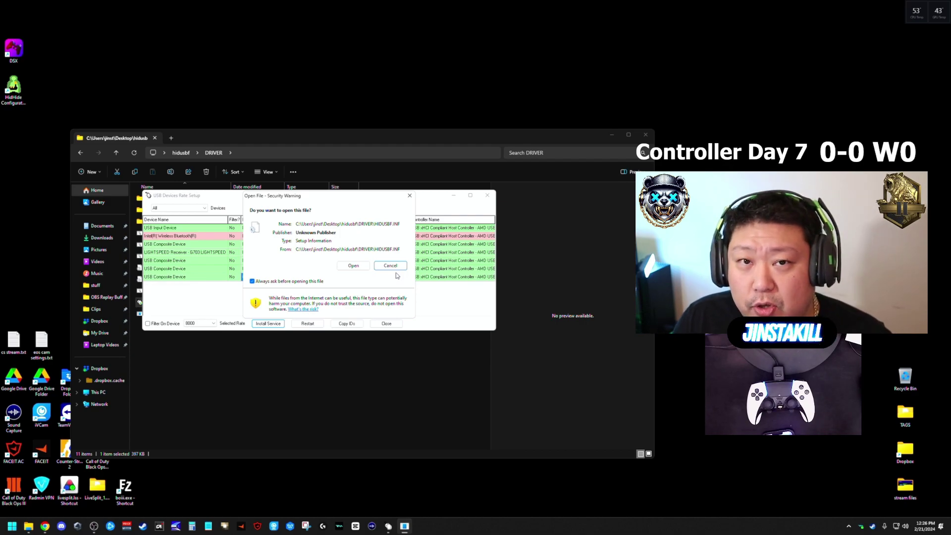
left_click(357, 268)
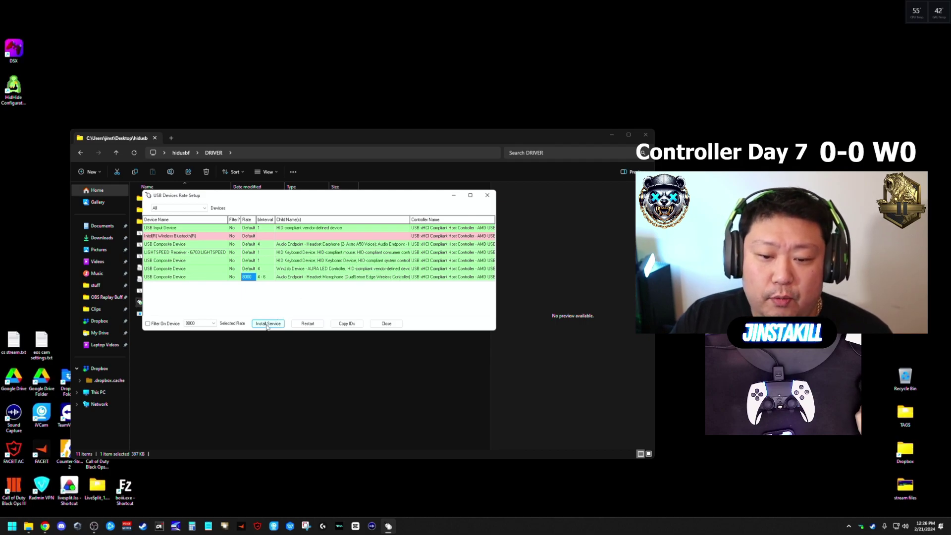
Enable Filter On Device, reinstall the service approving HIDUSBF.INF, and restart the controller
left_click(165, 325)
left_click(269, 324)
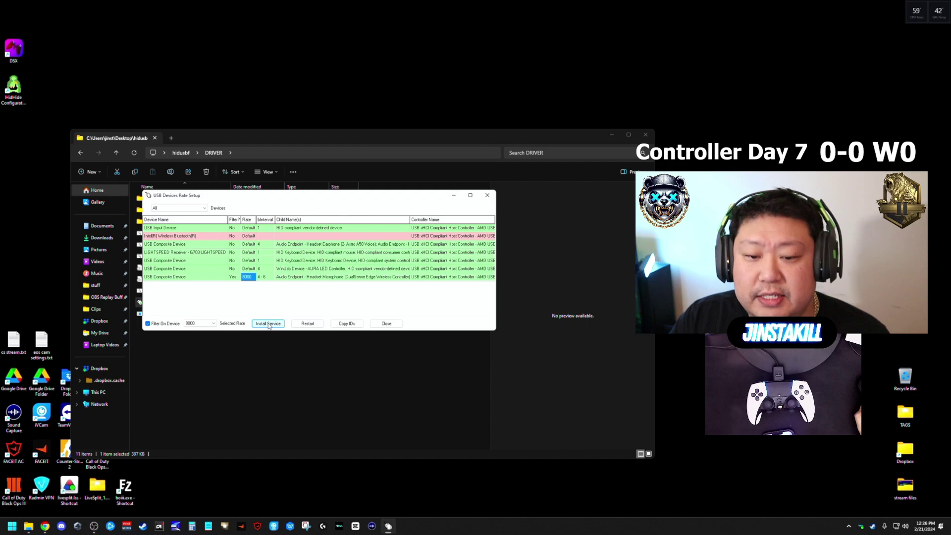
left_click(500, 269)
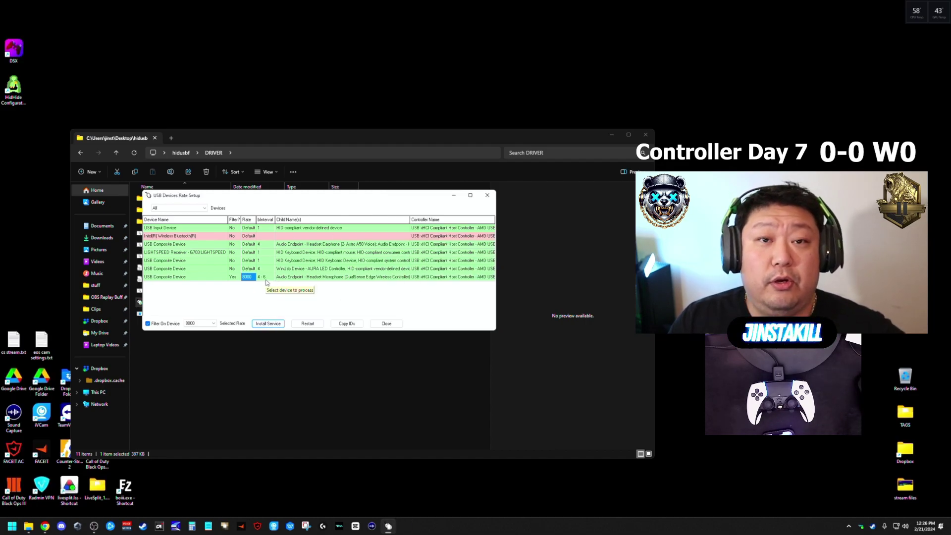
left_click(314, 326)
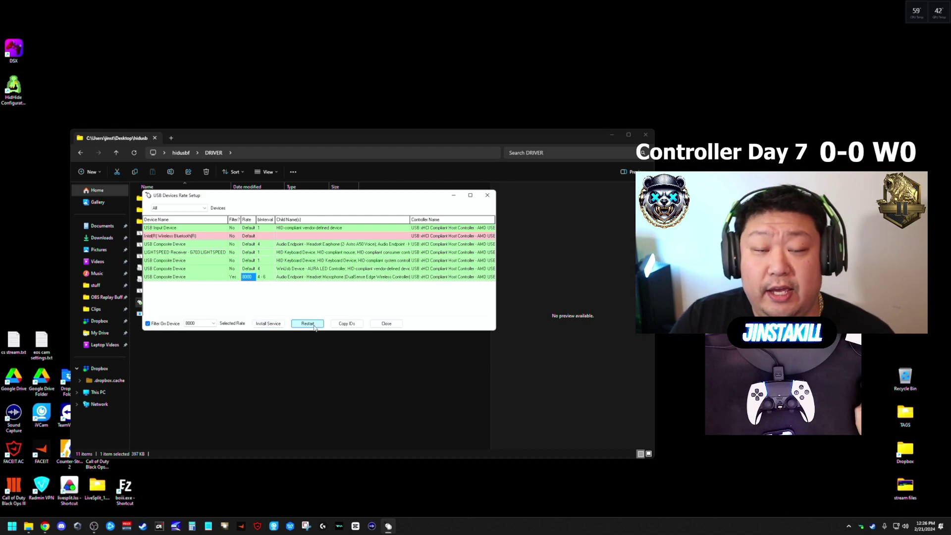
Verify the DualSense row reads filter Yes, rate 8000, interval 1, then close the tool
left_click(231, 281)
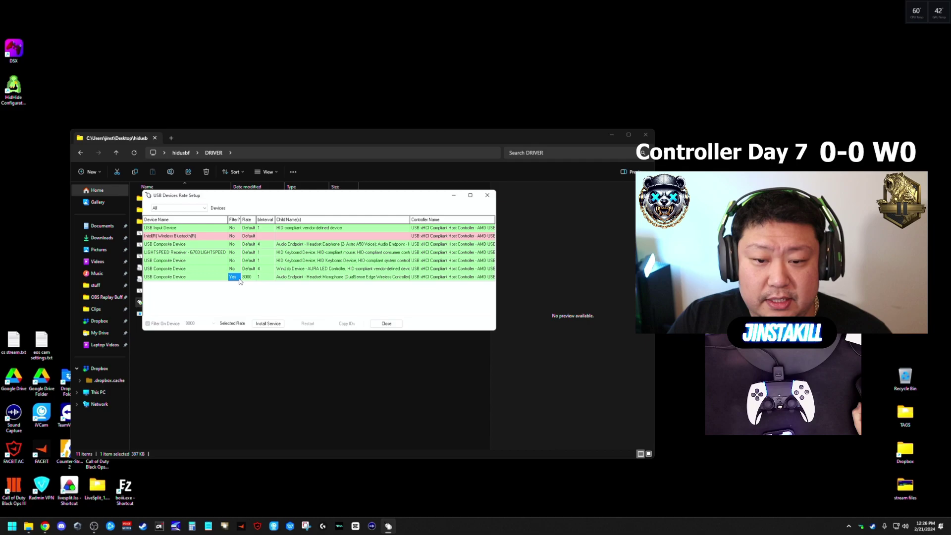
left_click(248, 280)
left_click(266, 281)
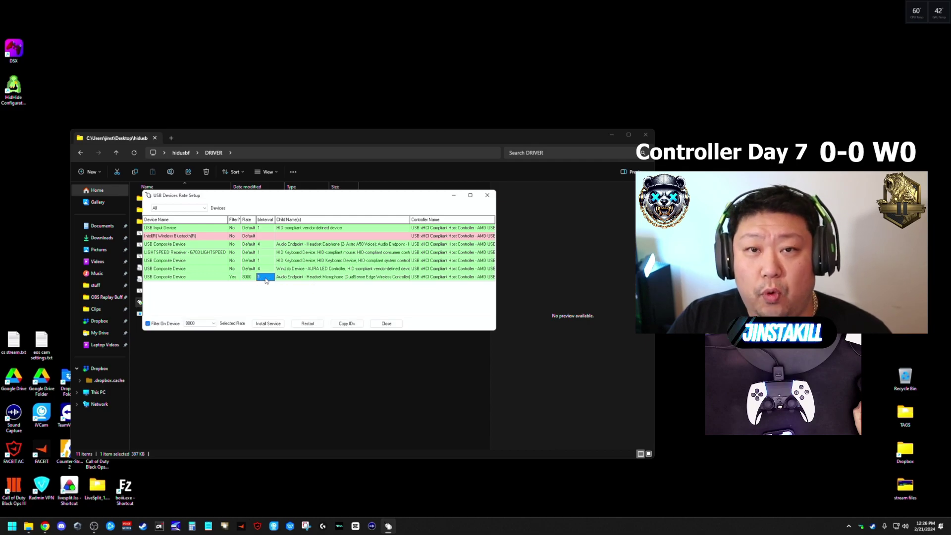
left_click(233, 278)
left_click(248, 278)
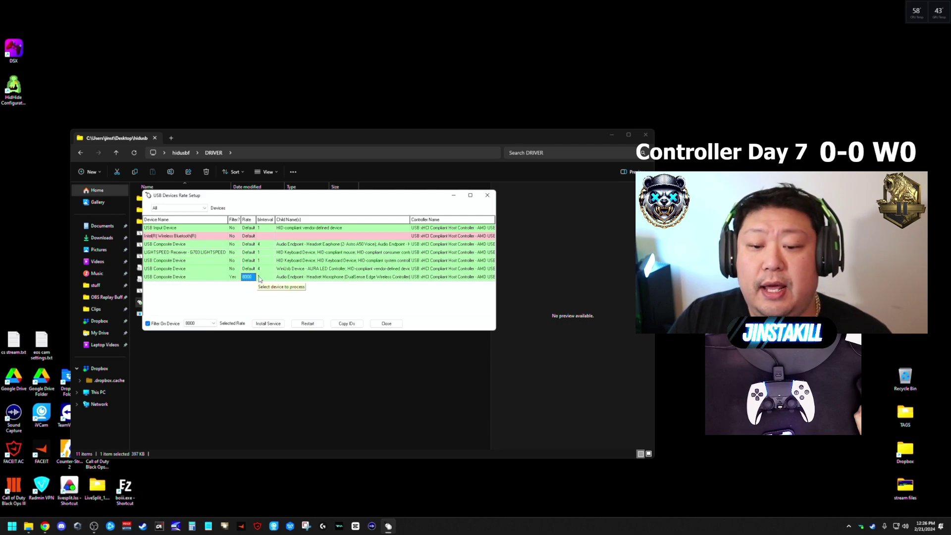
left_click(260, 278)
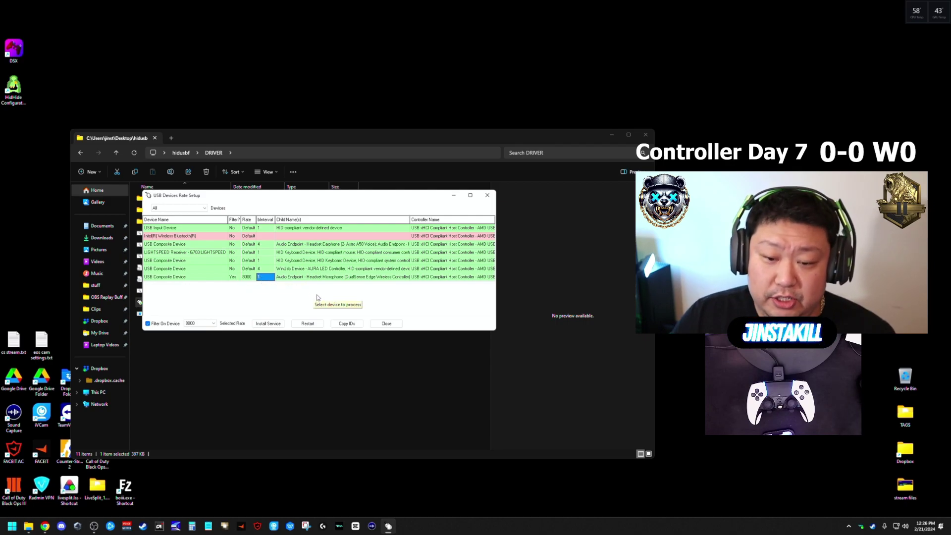
left_click(384, 324)
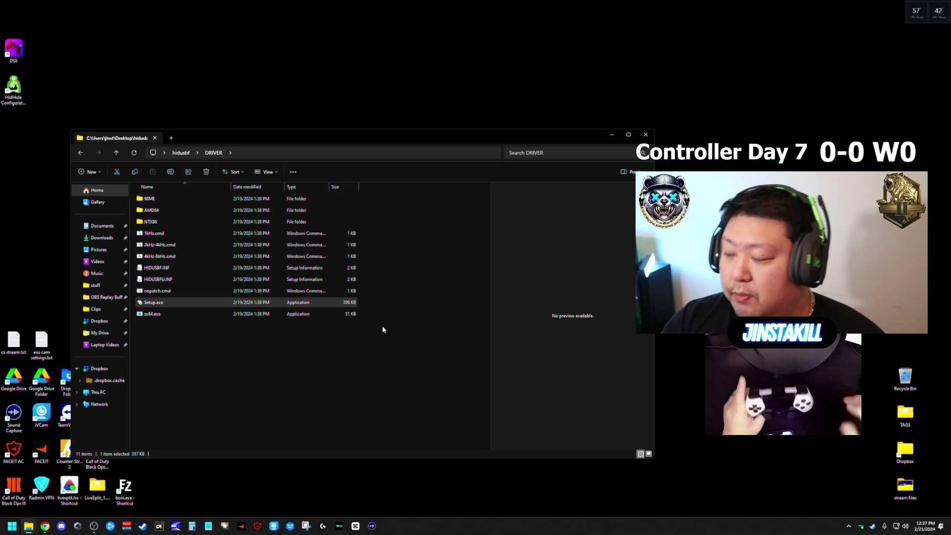
Relaunch Setup.exe as administrator and list All USB devices
double_click(166, 303)
left_click(443, 328)
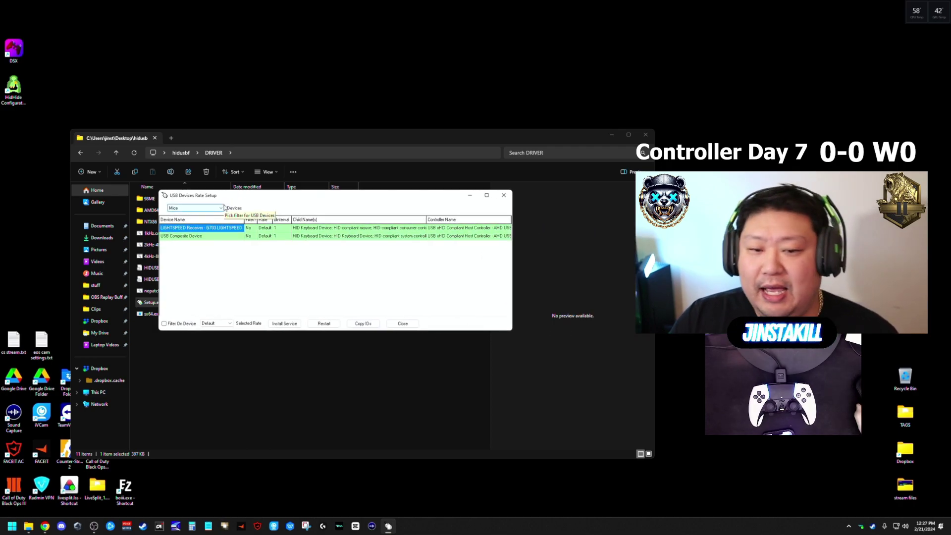
left_click(221, 208)
left_click(195, 242)
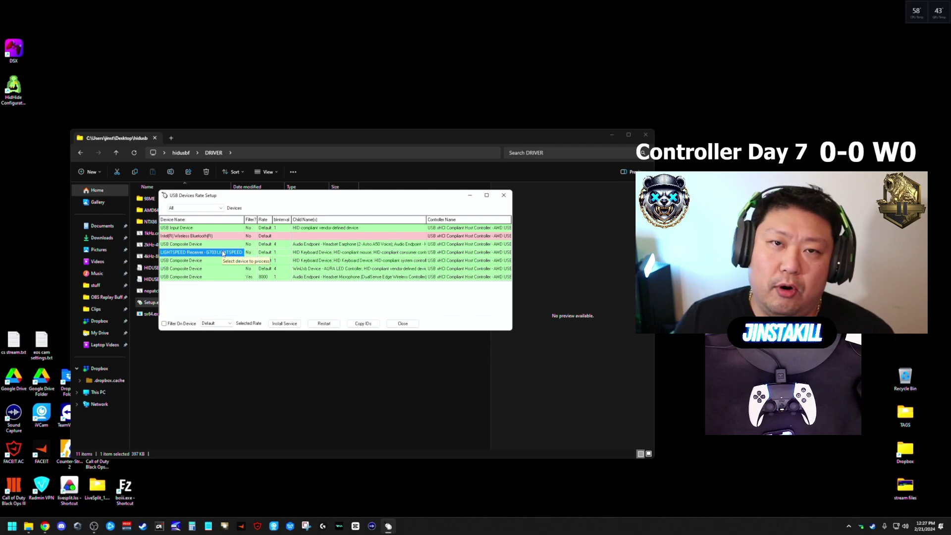
Confirm the DualSense Edge row still shows filter Yes, rate 8000 and interval 1
left_click(258, 277)
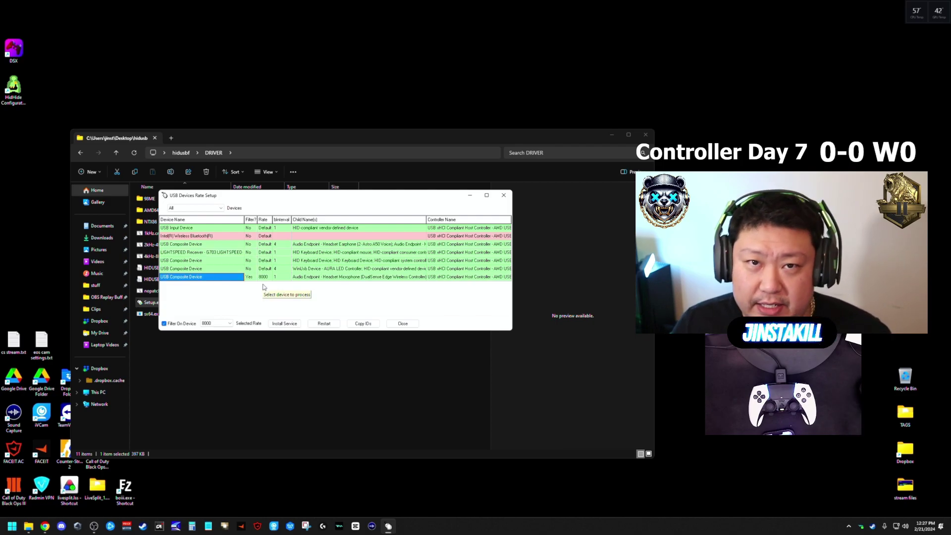
left_click(318, 278)
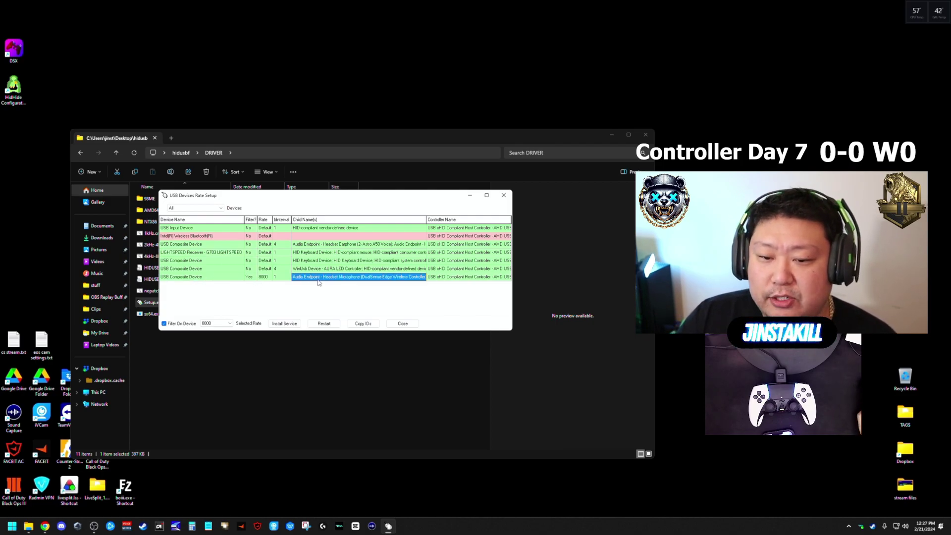
left_click(251, 277)
left_click(264, 277)
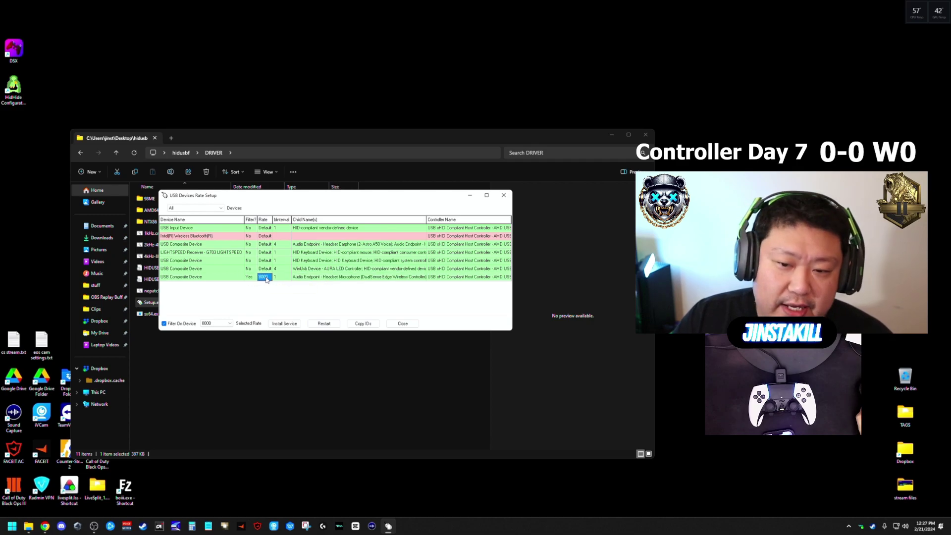
left_click(281, 278)
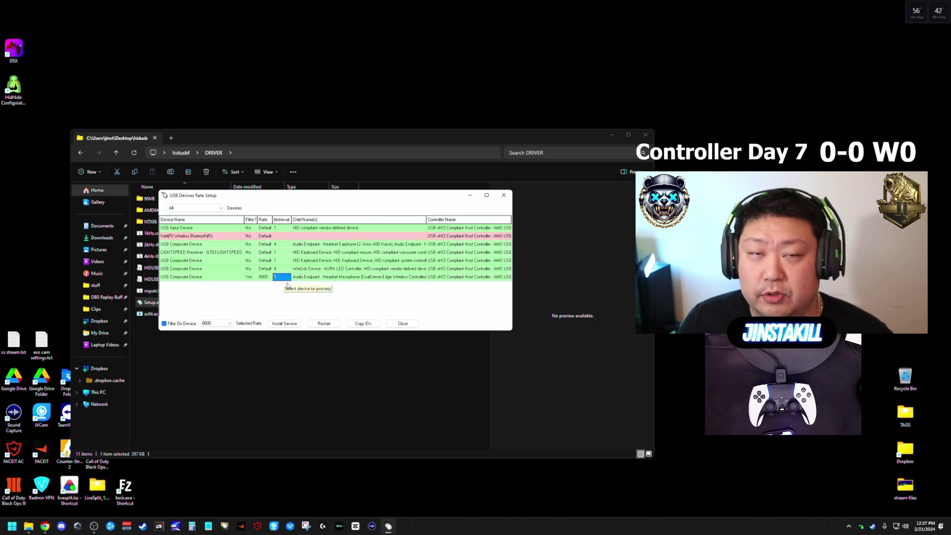